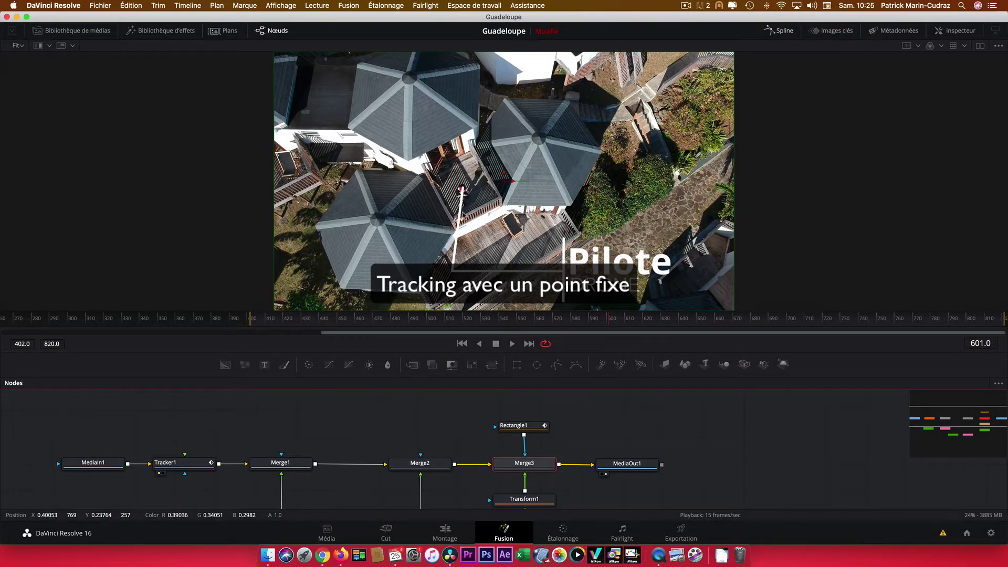
Step: Play the finished callout shot in the viewer to preview the result
left_click(512, 343)
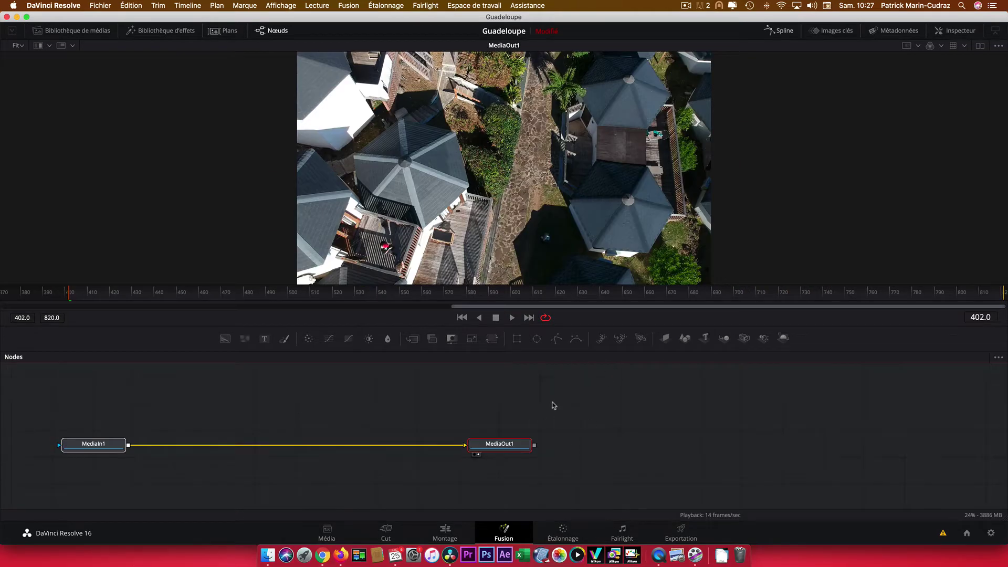
Step: Add an unconnected Tracker1 node to the node graph through Add Tool > Tracking > Tracker
right_click(553, 404)
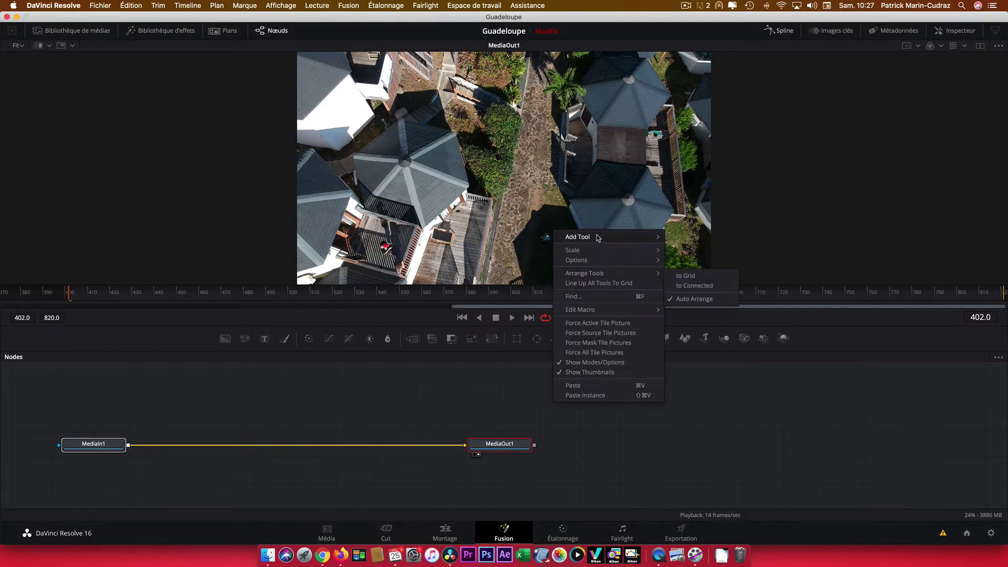
mouse_move(596, 238)
mouse_move(702, 504)
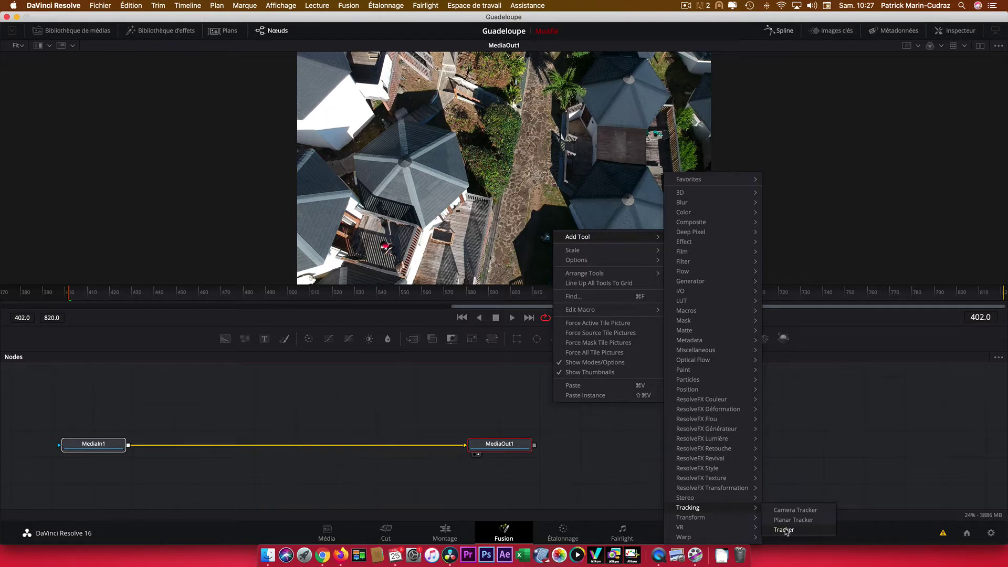
left_click(785, 530)
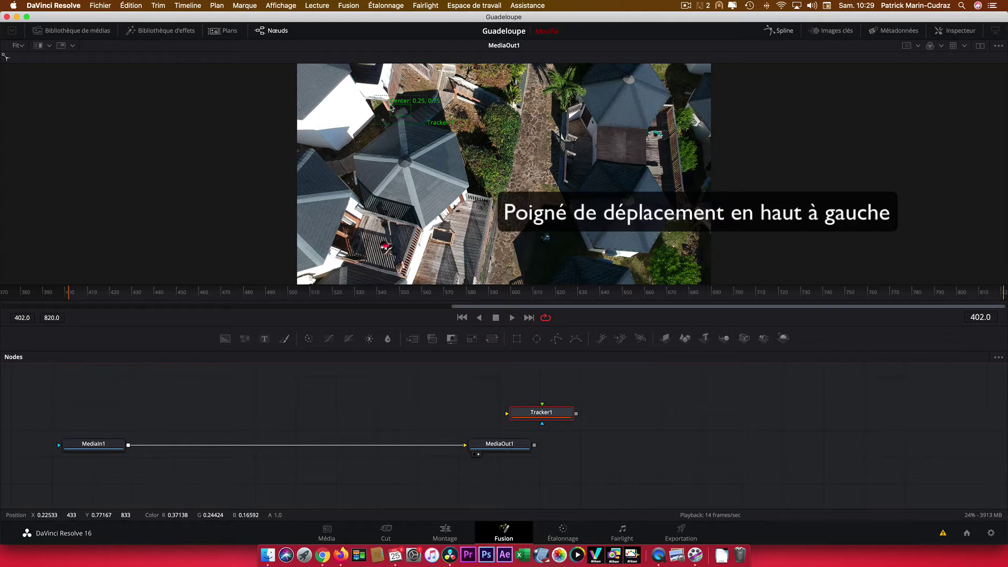
Step: Move the tracker pattern onto the red cap of the person in red, viewing at 100%
left_click_drag(391, 109, 377, 243)
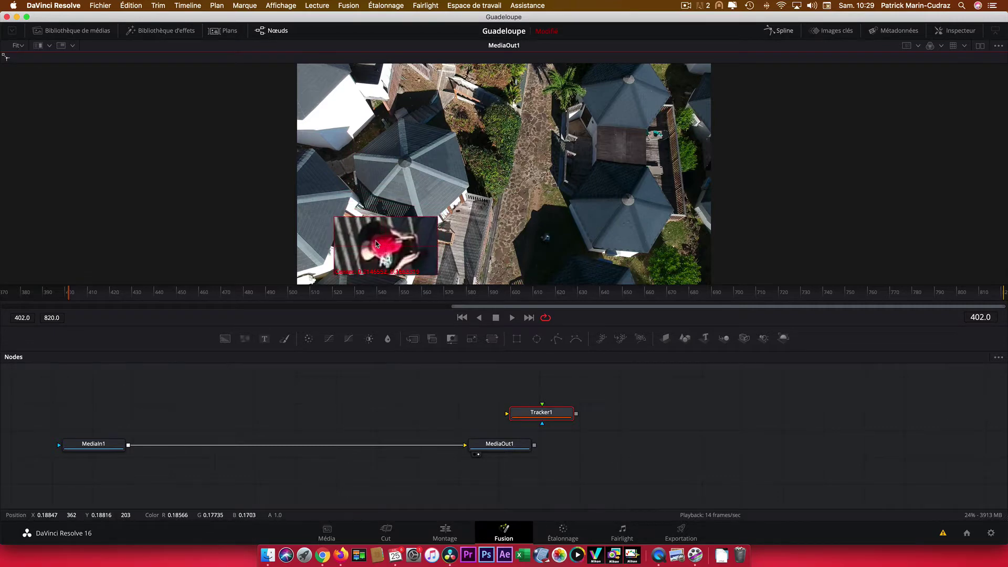
left_click_drag(377, 243, 385, 245)
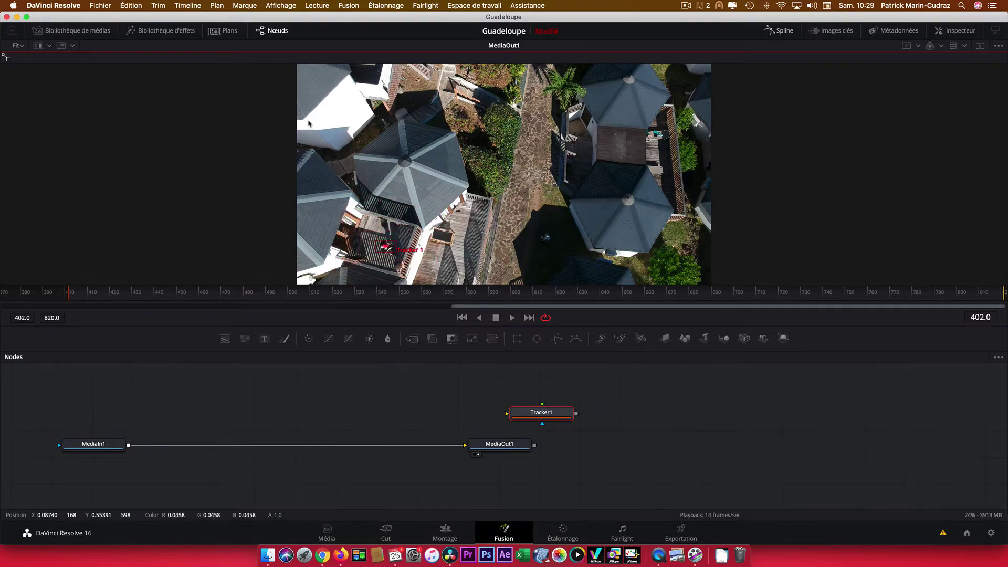
left_click(21, 45)
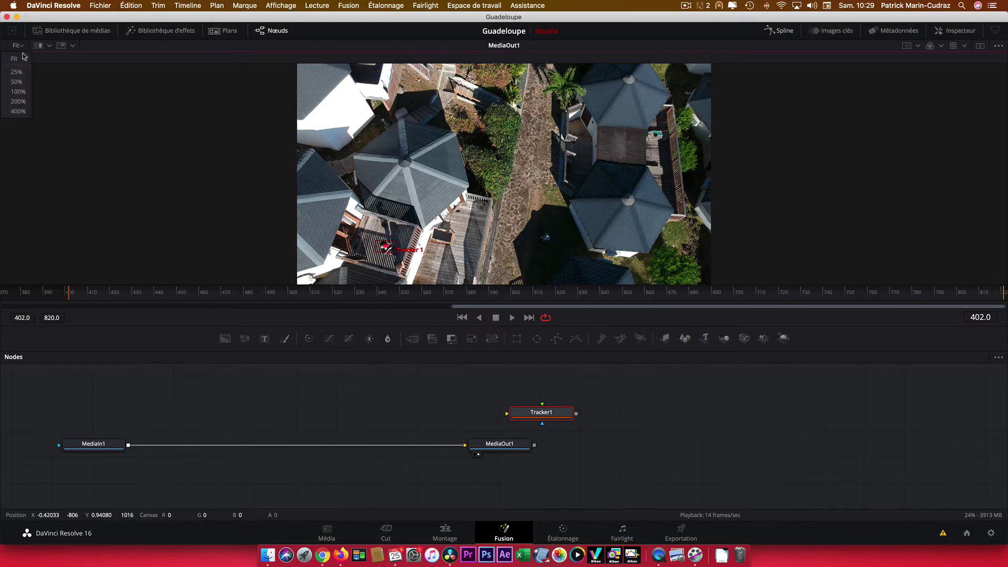
left_click(18, 93)
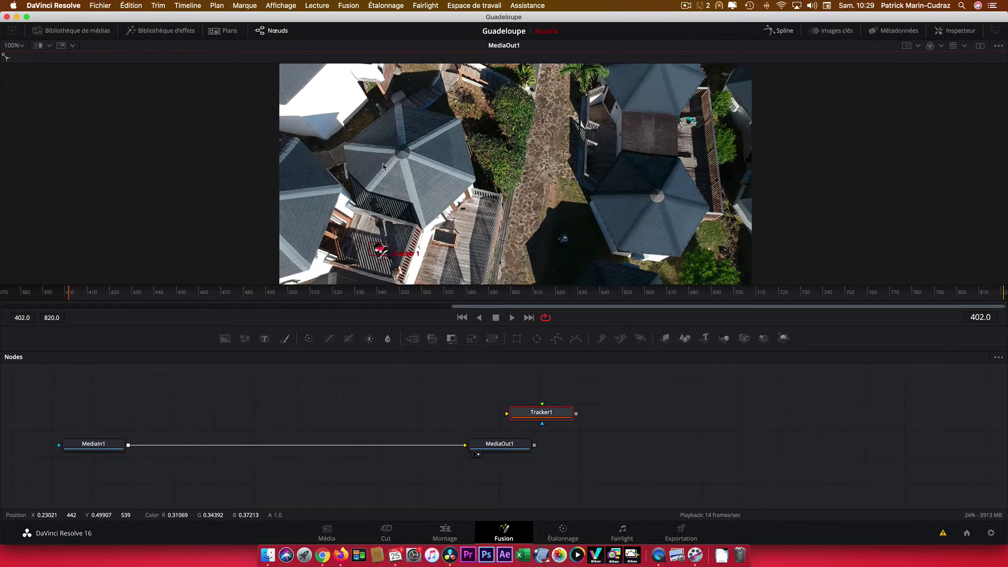
scroll(312, 163, "down", 5)
scroll(312, 164, "left", 4)
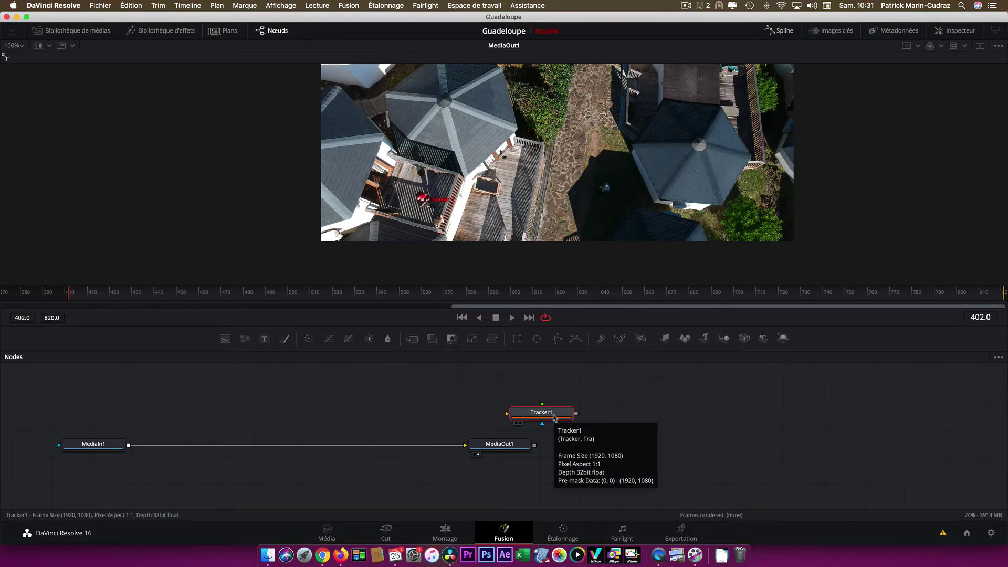
Step: Wire Tracker1 between MediaIn1 and MediaOut1 and show its settings in the Inspector
mouse_move(554, 418)
left_mouse_down()
mouse_move(321, 415)
mouse_move(294, 447)
left_mouse_up()
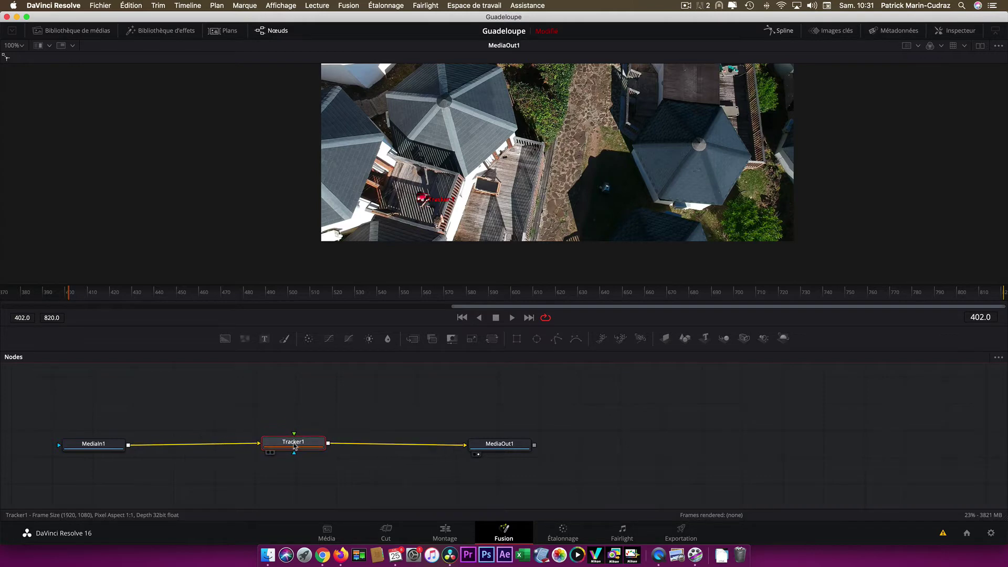
left_click(961, 33)
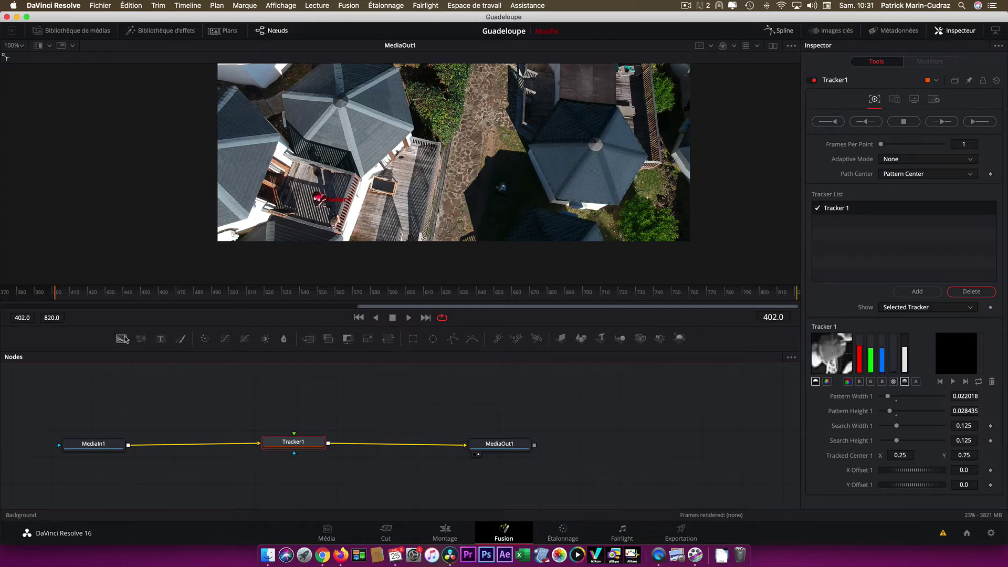
Step: Track the person forward, then add Background1 feeding a new Paint1 node
left_click(983, 122)
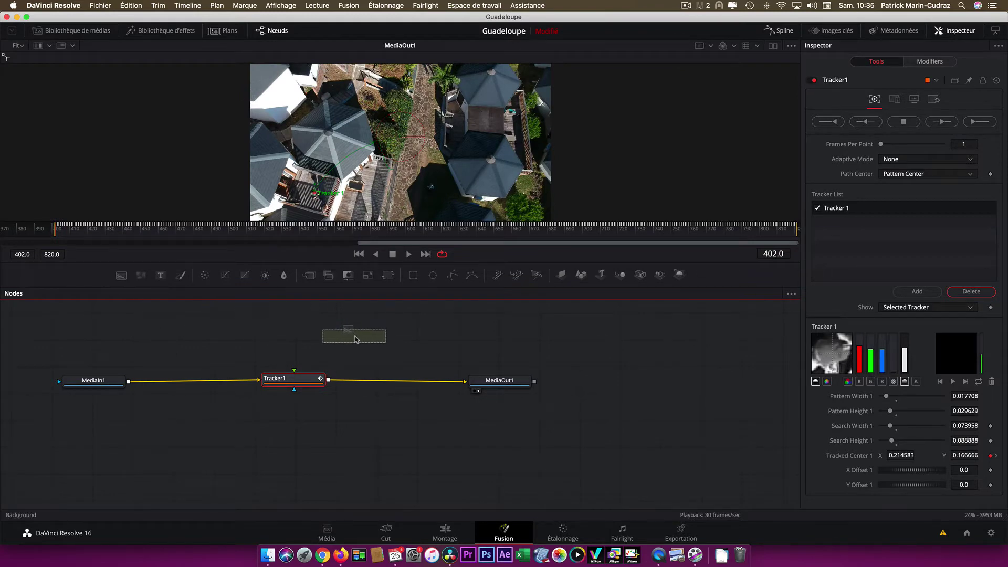
left_click_drag(121, 277, 352, 335)
mouse_move(180, 275)
left_mouse_down()
mouse_move(445, 335)
mouse_move(430, 335)
left_mouse_up()
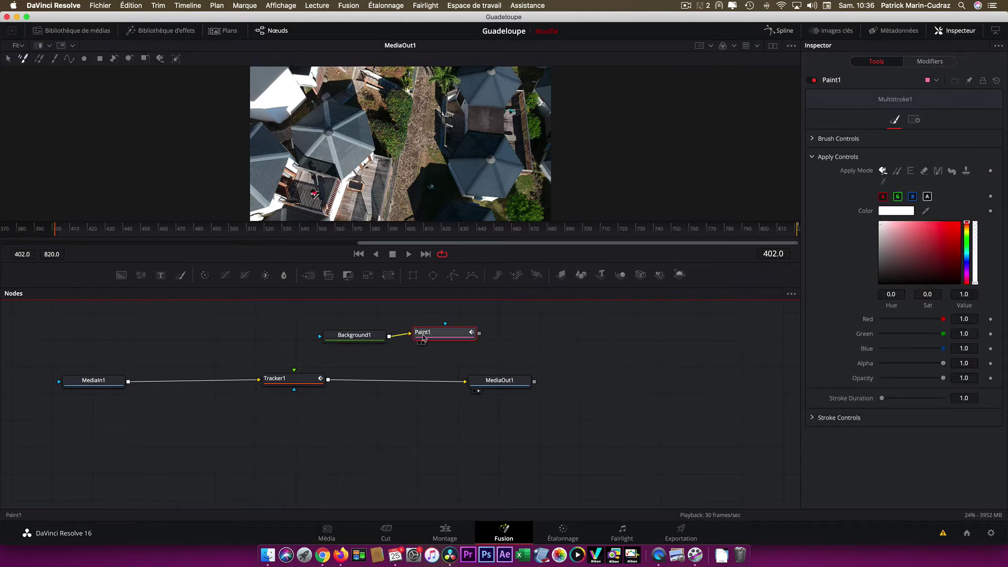
Step: Set Background1's Alpha to 0, then select Paint1
left_click(356, 339)
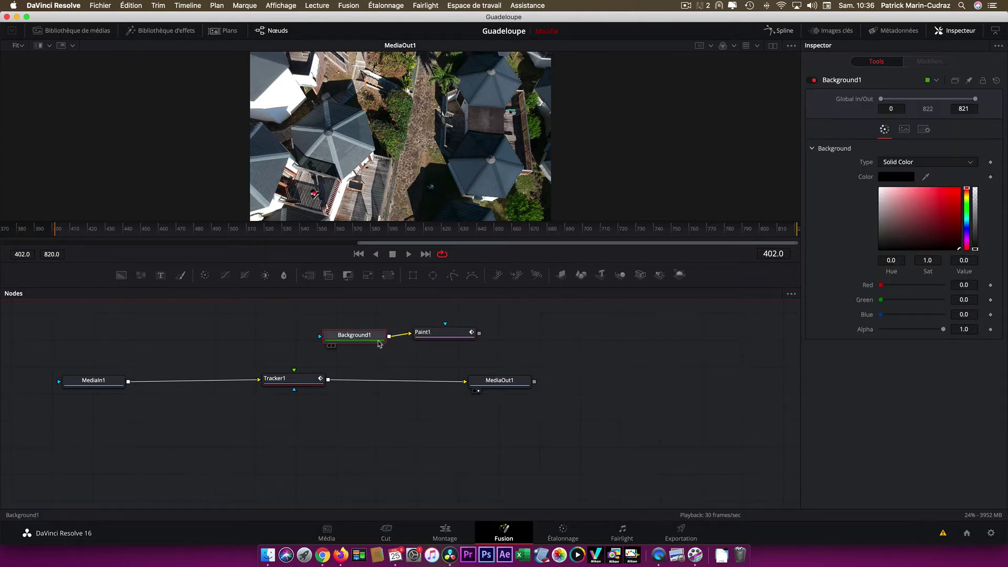
left_click_drag(943, 329, 874, 330)
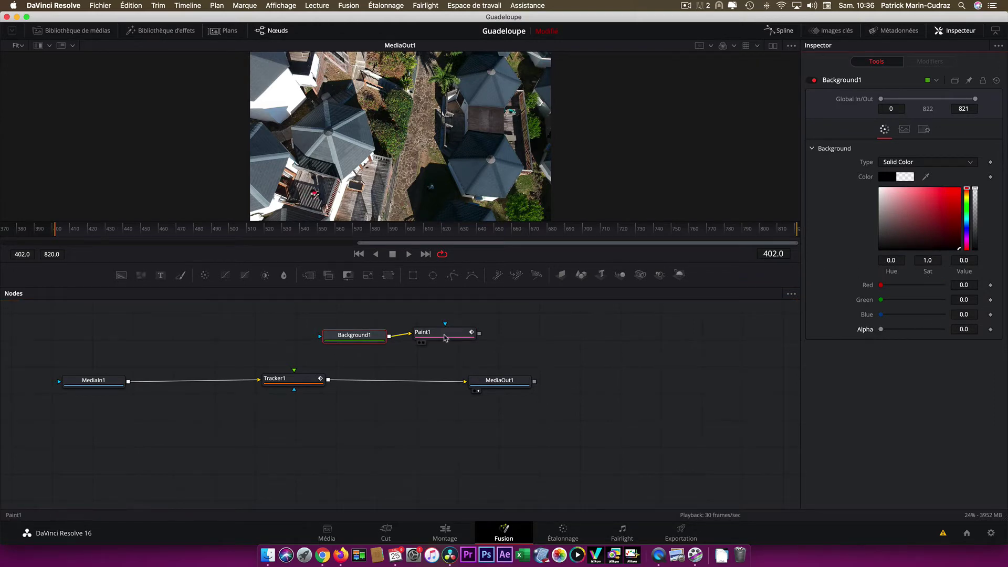
left_click(445, 338)
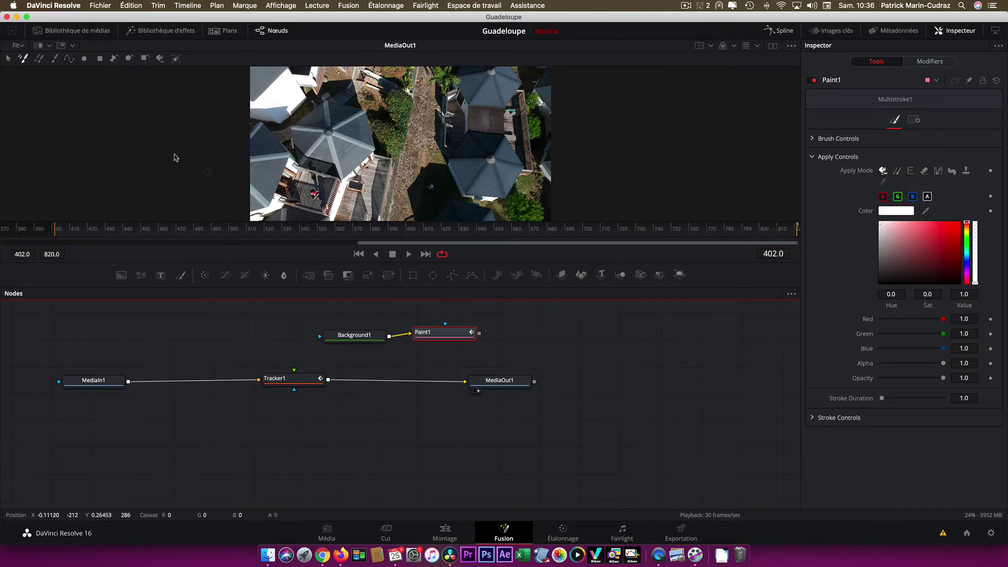
Step: Draw a white two-segment polyline in Paint1 and reduce its brush size to 0.0055
left_click(68, 59)
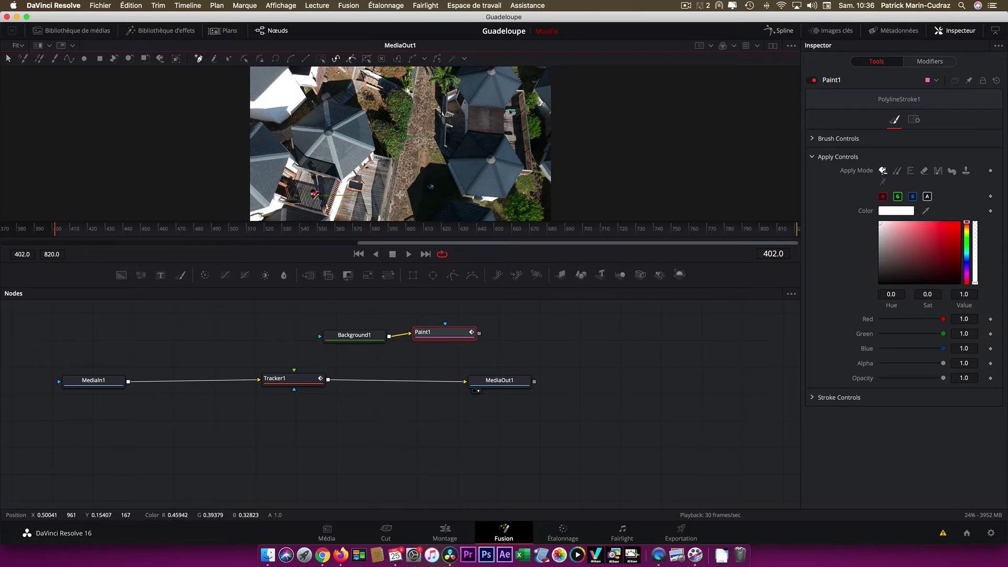
left_click(457, 165)
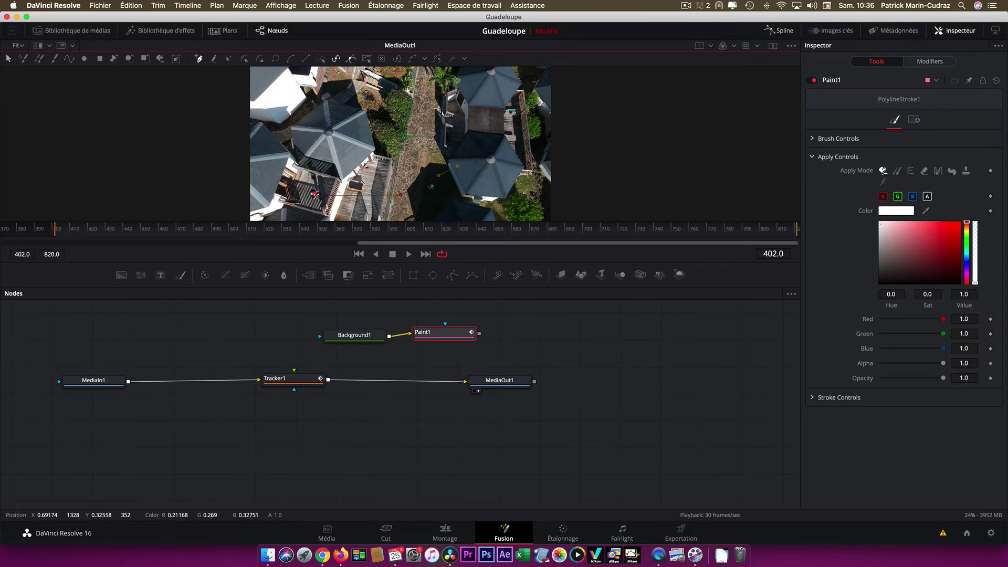
left_click(812, 139)
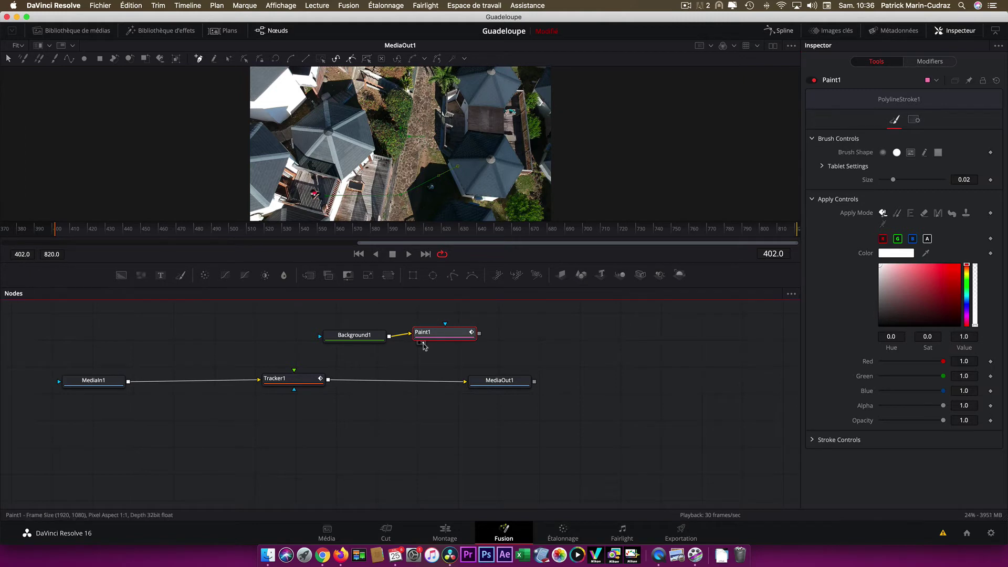
left_click(421, 343)
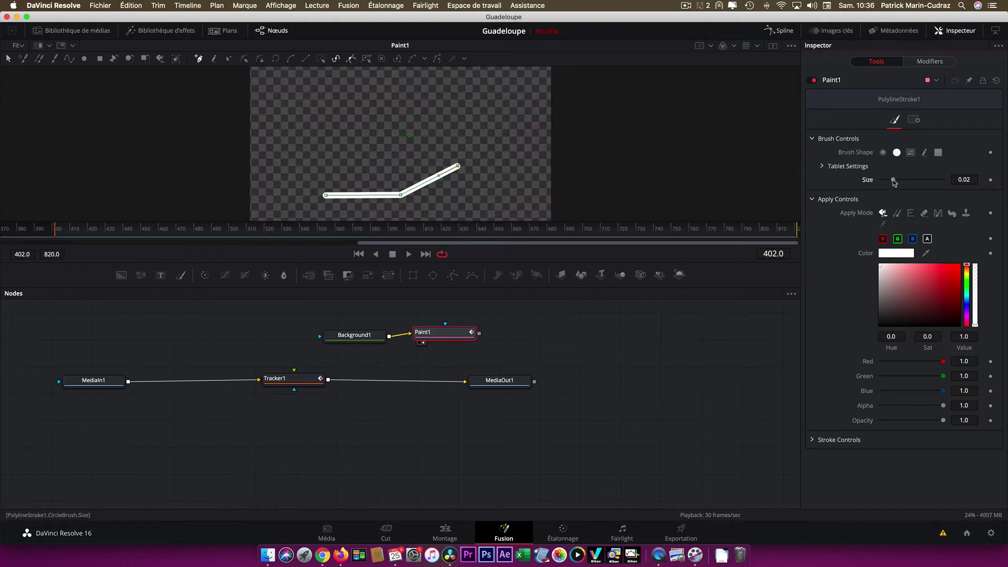
left_click_drag(893, 179, 885, 180)
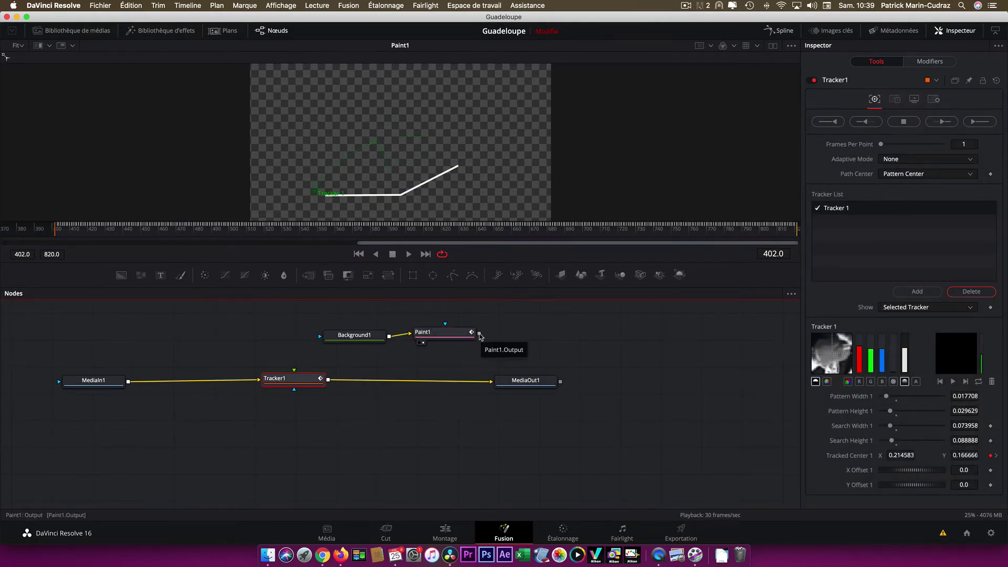
Step: Merge Paint1 over the Tracker1 output before MediaOut1 and view MediaOut1 in viewer 2
left_click_drag(479, 335, 329, 383)
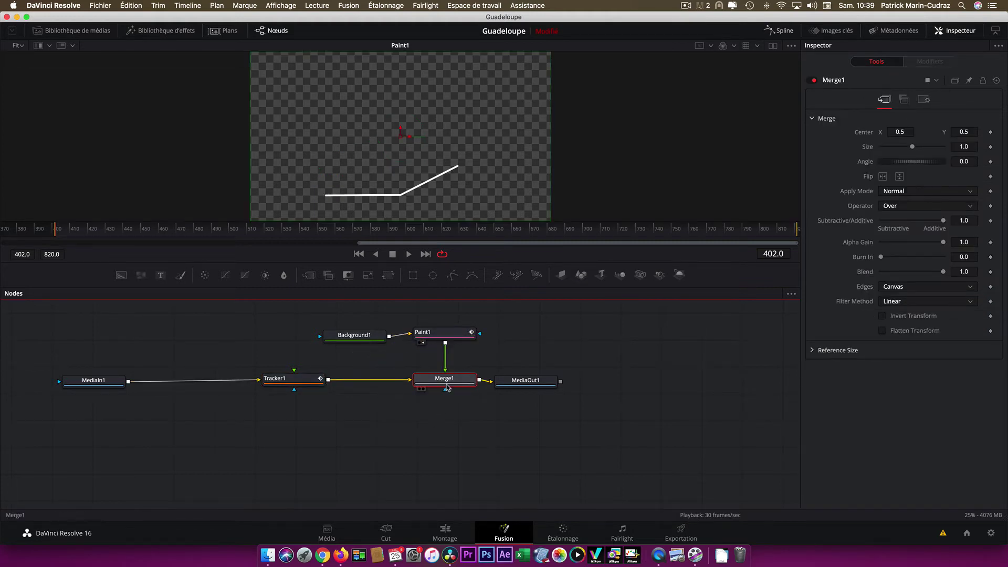
left_click(518, 386)
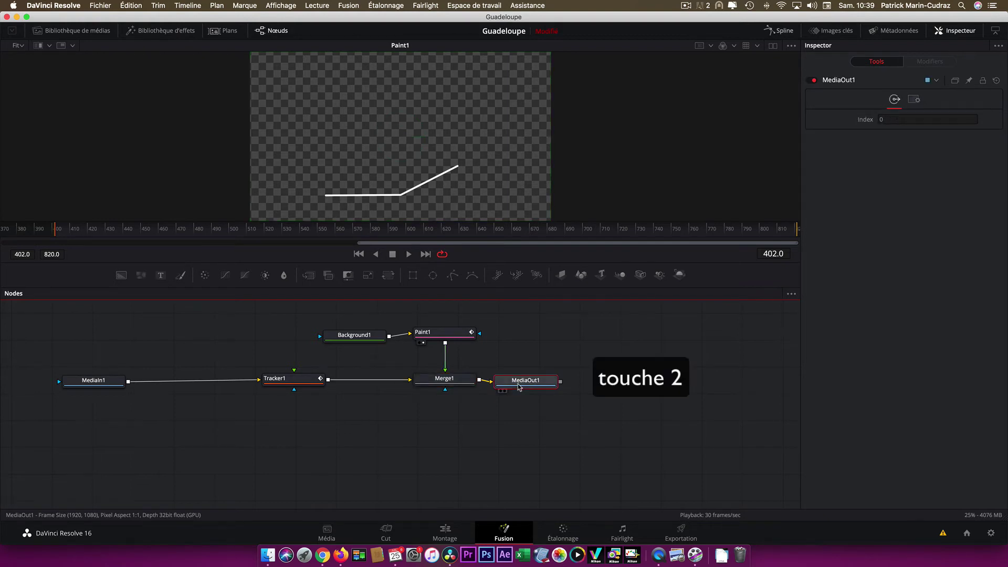
key("2")
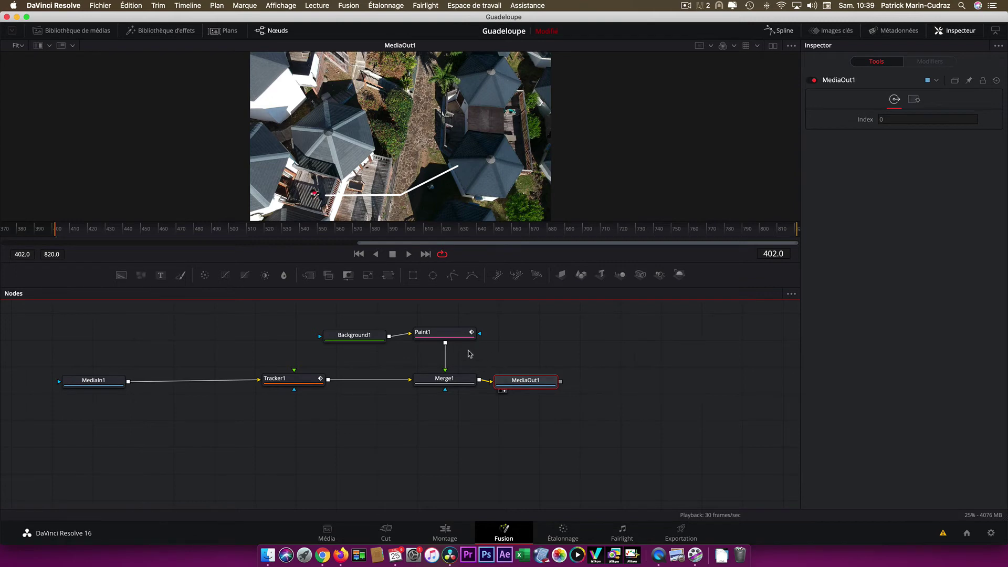
Step: Drag the polyline's start point beside the tracked person
left_click(455, 333)
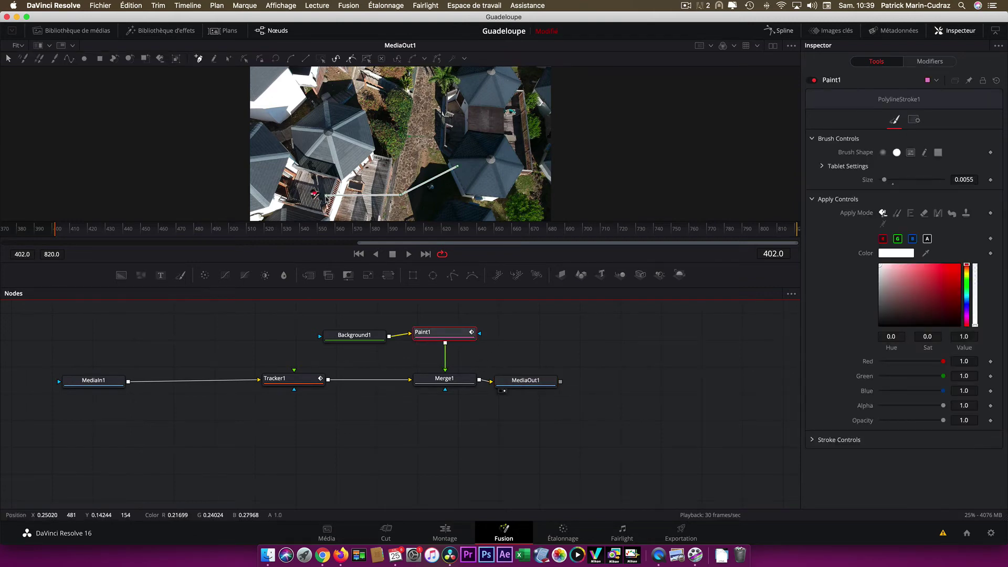
left_click(326, 197)
left_click_drag(326, 198, 315, 195)
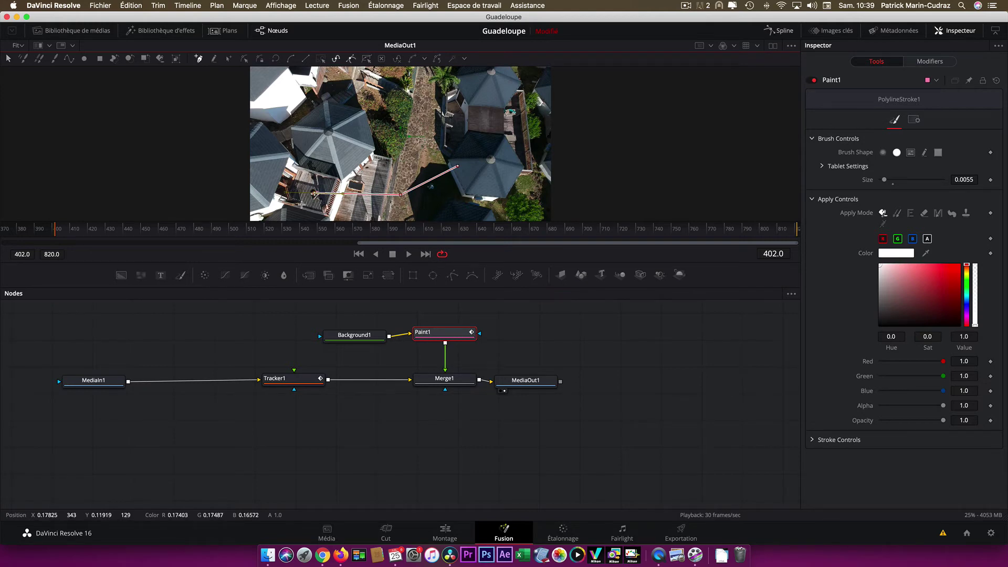
Step: Publish the PolylineStroke1 points, exposing Point 0 at X 0.212591, Y 0.165697
right_click(315, 194)
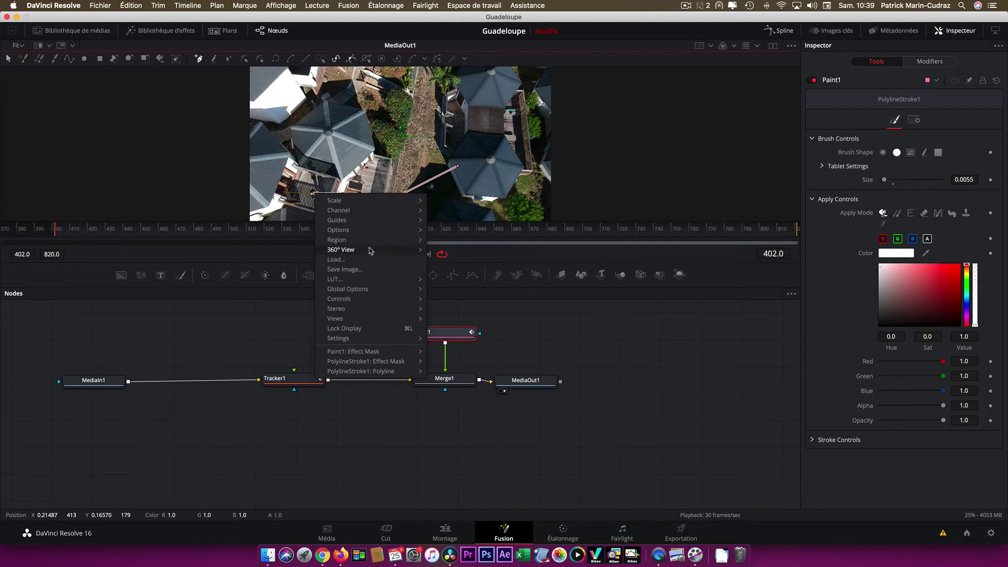
mouse_move(378, 373)
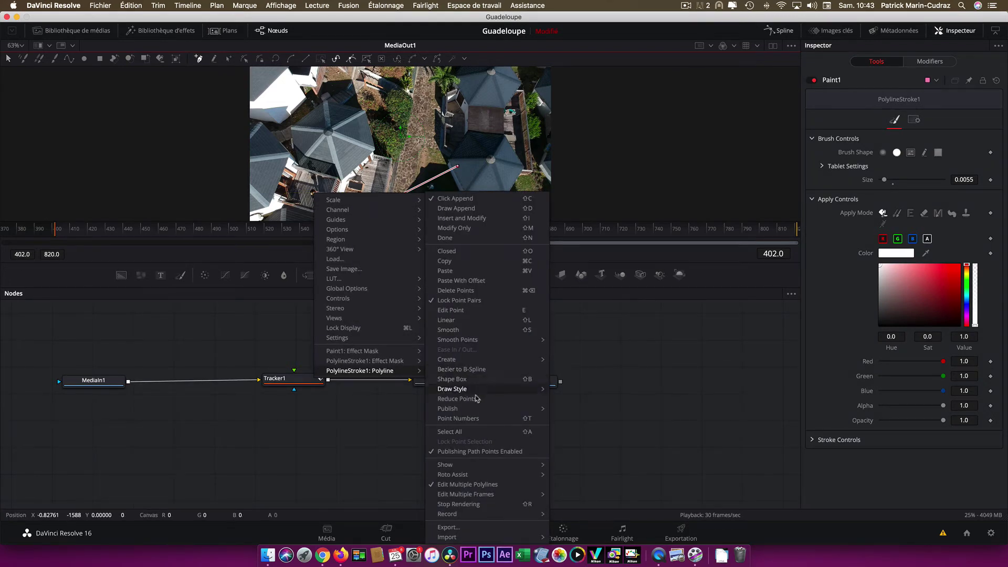
mouse_move(483, 411)
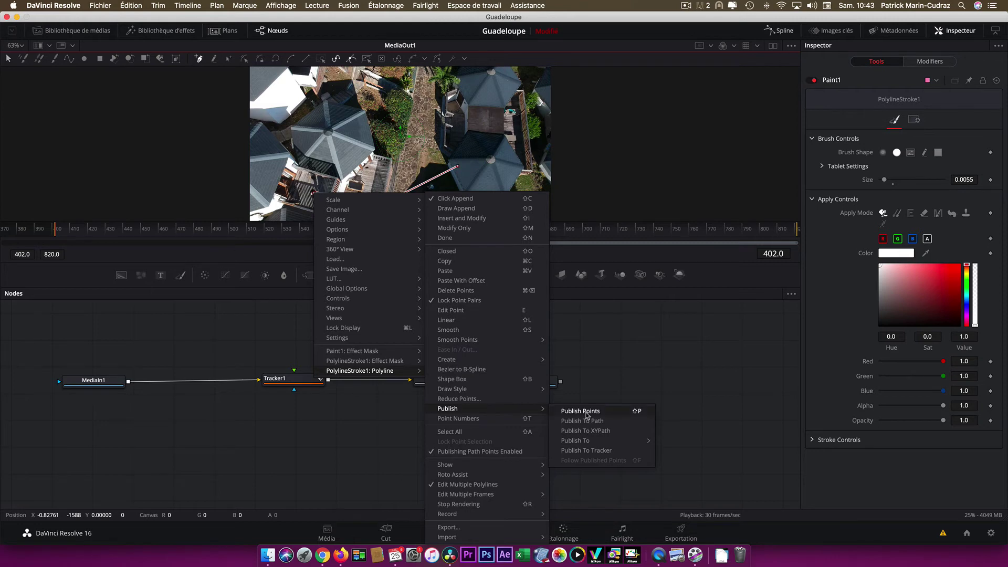
left_click(622, 412)
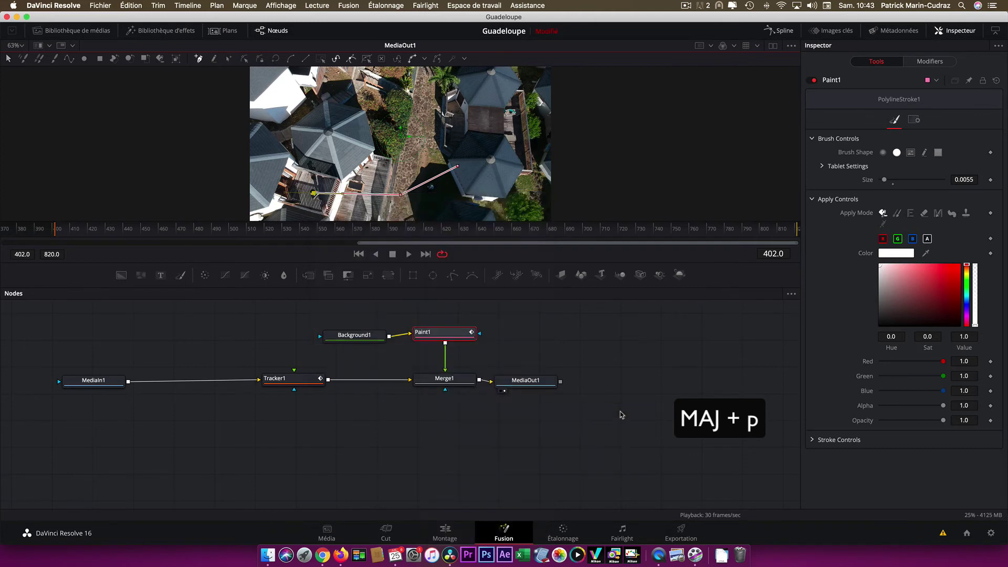
Step: Connect Point 0 to Tracker1's Tracker 1: Offset position so the line start follows the person
right_click(314, 195)
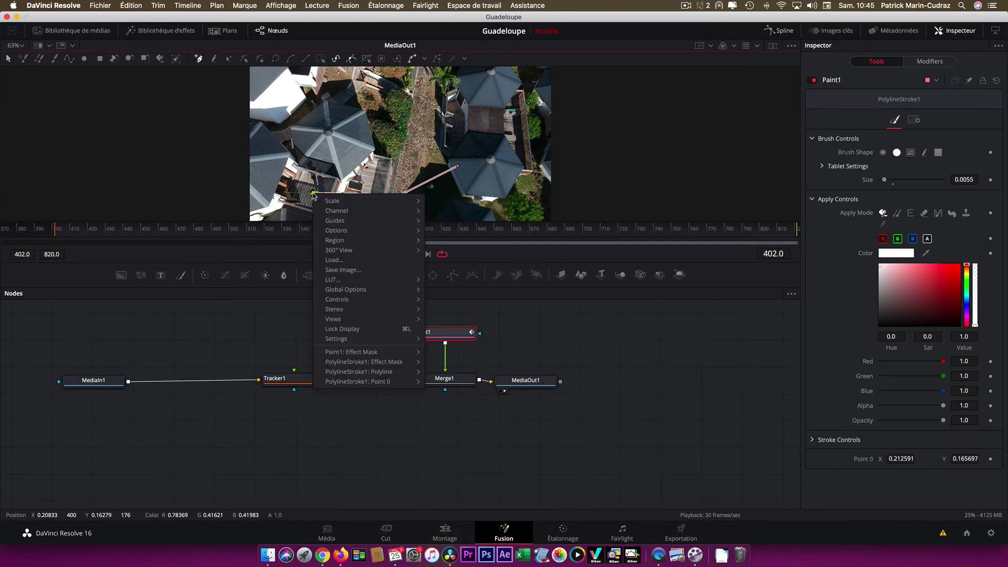
mouse_move(345, 386)
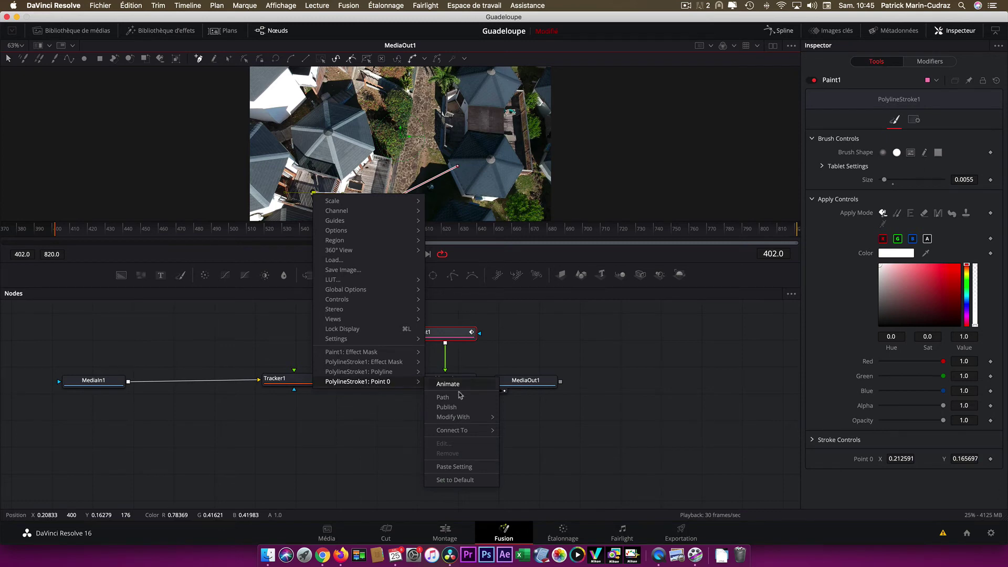
mouse_move(465, 433)
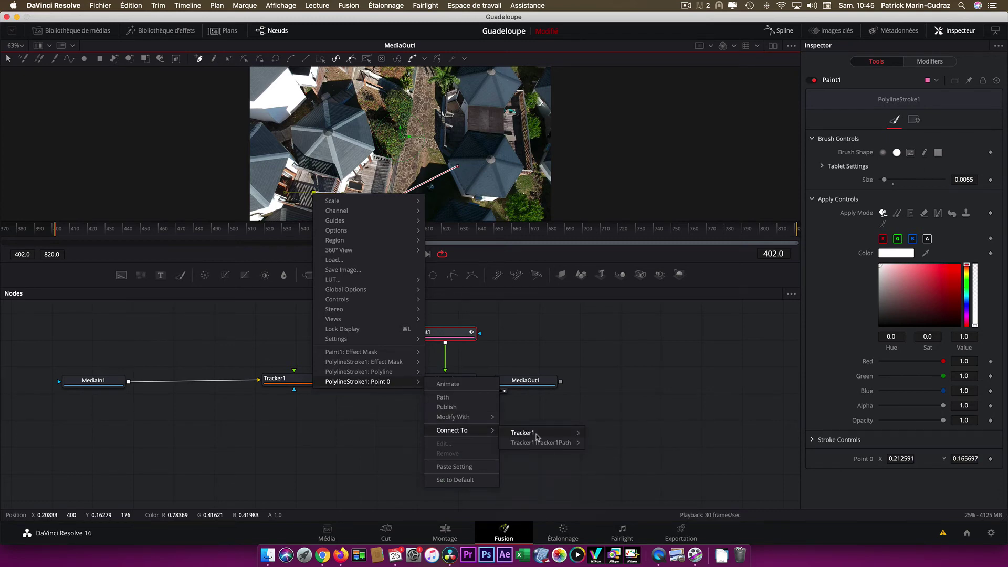
mouse_move(537, 437)
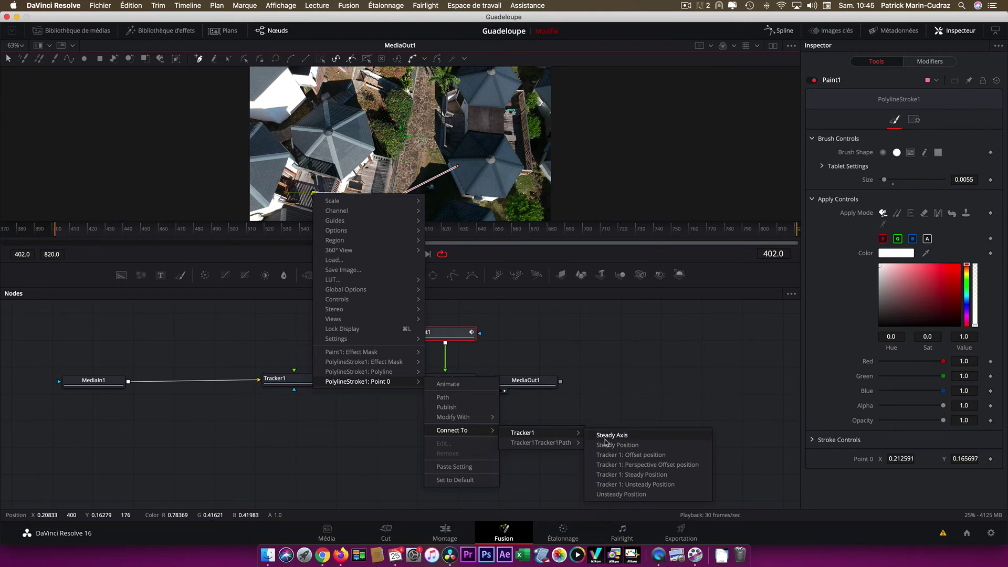
left_click(634, 455)
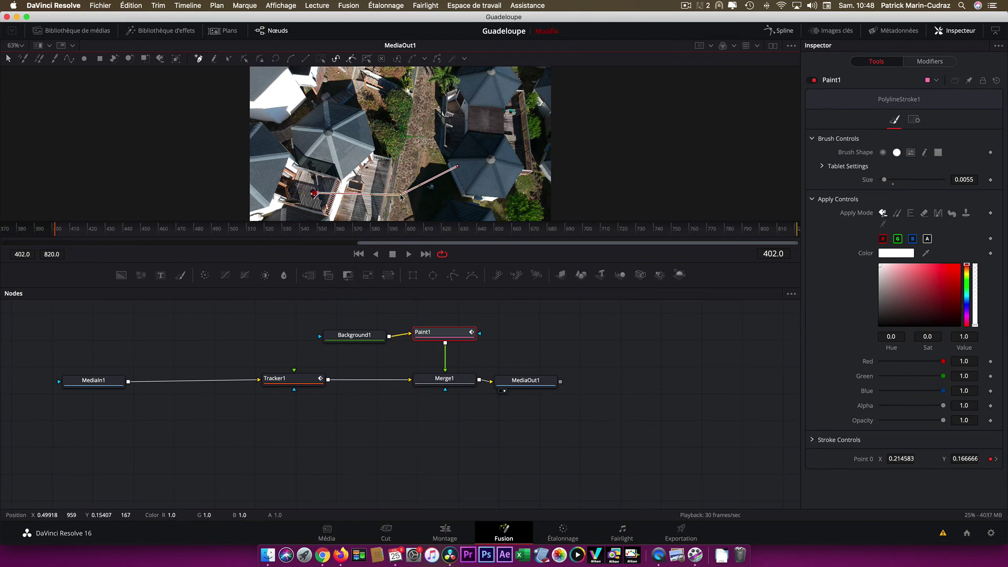
Step: Lift the polyline's middle and end vertices into a horizontal callout arm, then play back to verify tracking
left_click_drag(401, 197, 401, 144)
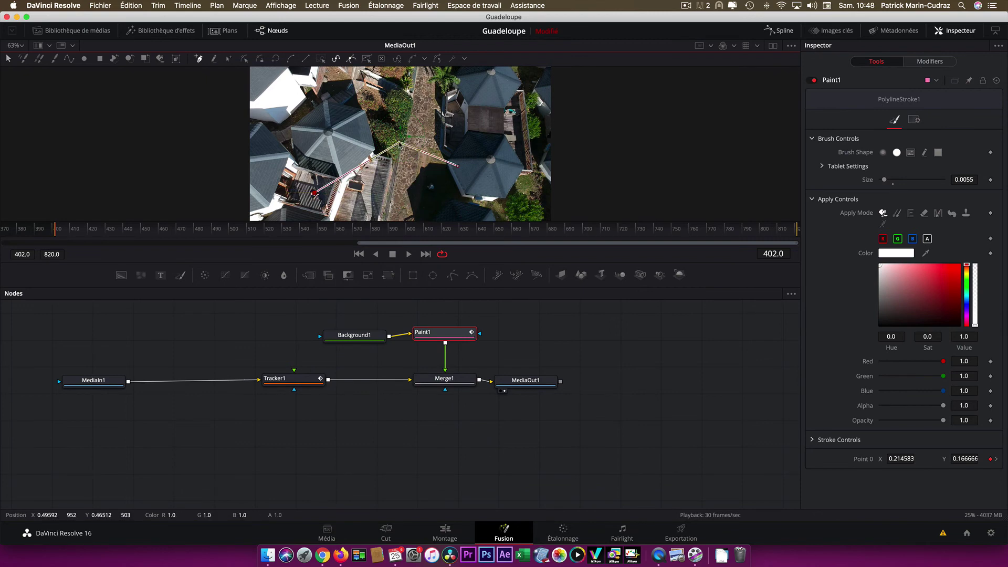
left_click_drag(458, 167, 454, 146)
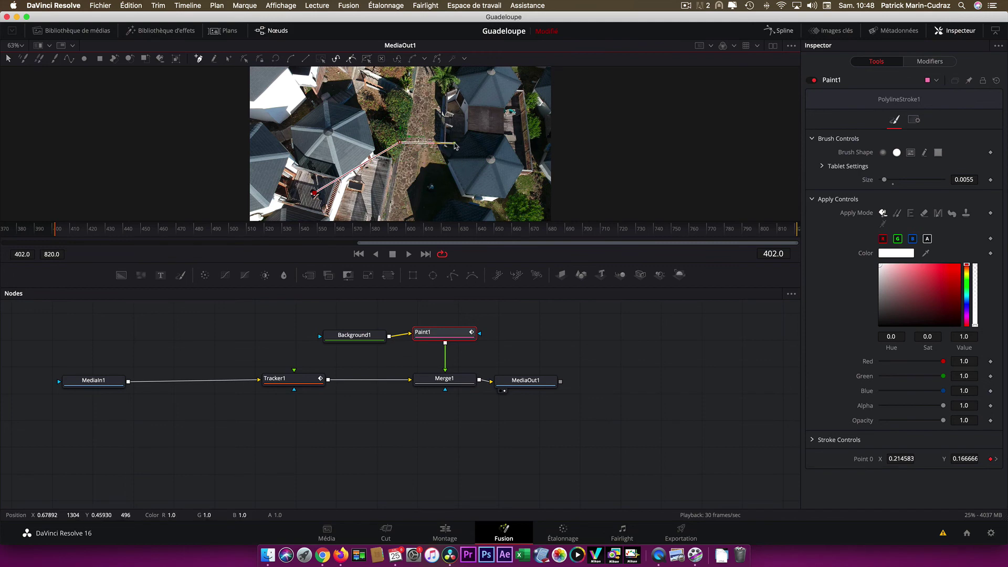
left_click(408, 254)
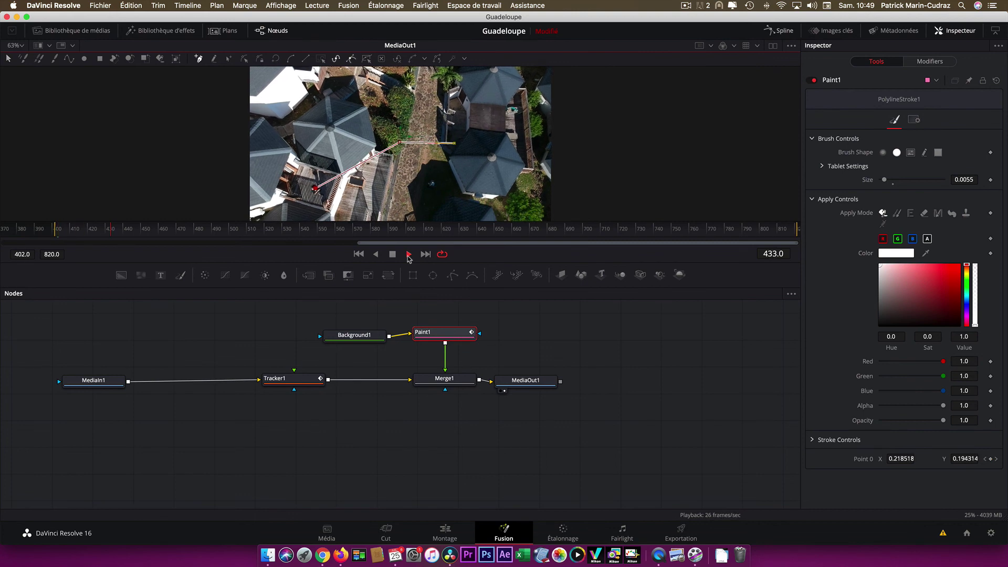